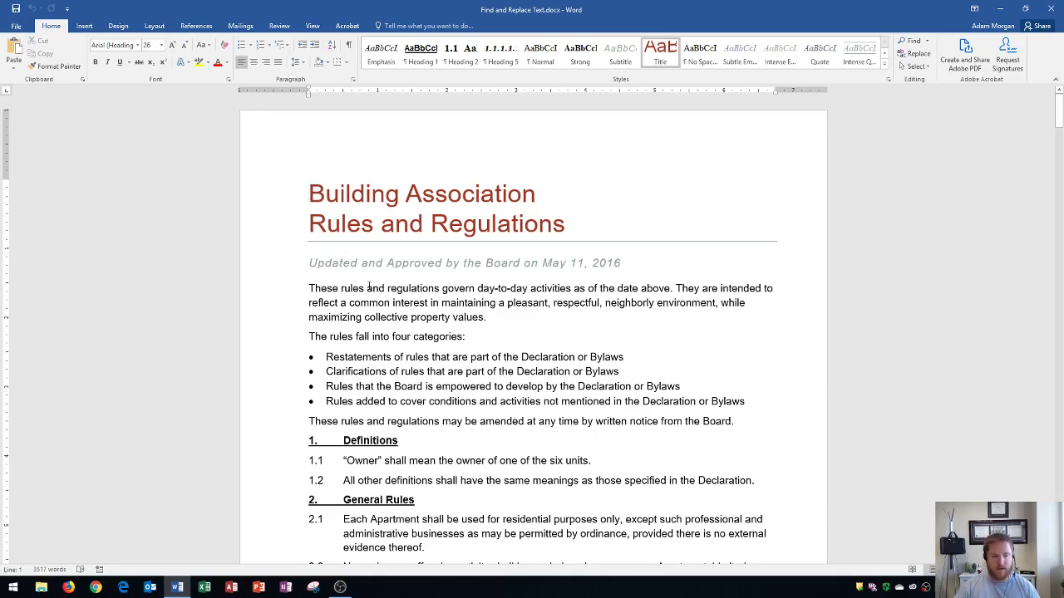
Search the rules document for 'Board' in the Navigation pane, highlighting all 62 matches
scroll(369, 287, "down", 20)
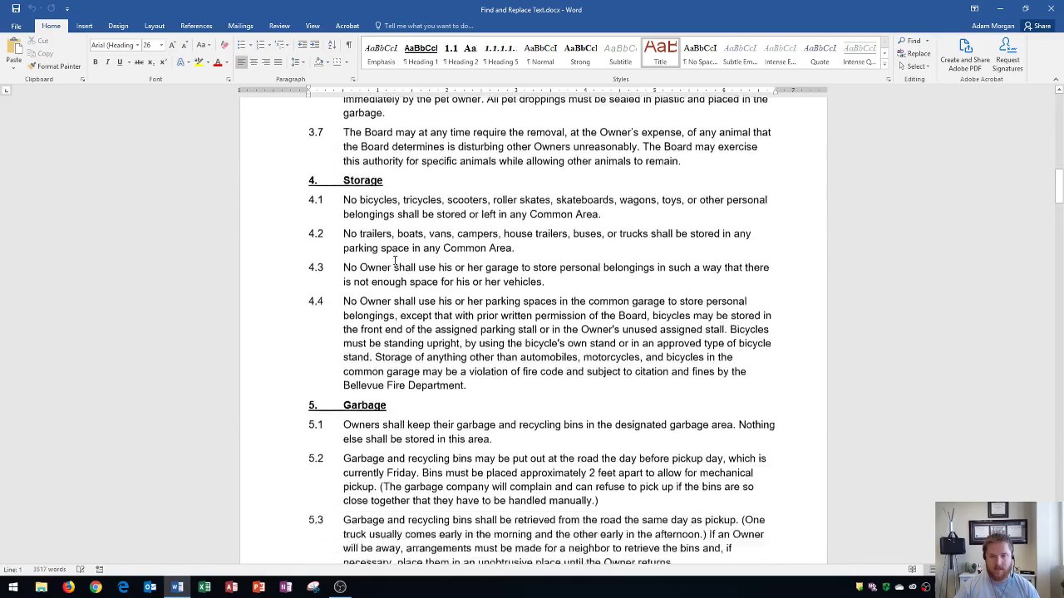
scroll(394, 261, "down", 10)
left_click_drag(1057, 233, 1054, 108)
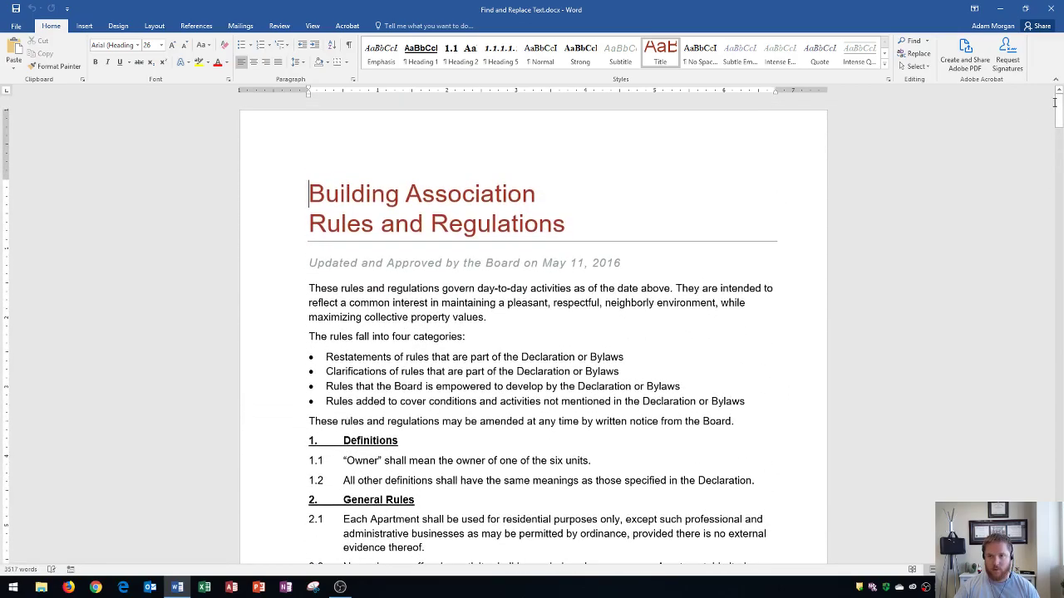
left_click(911, 42)
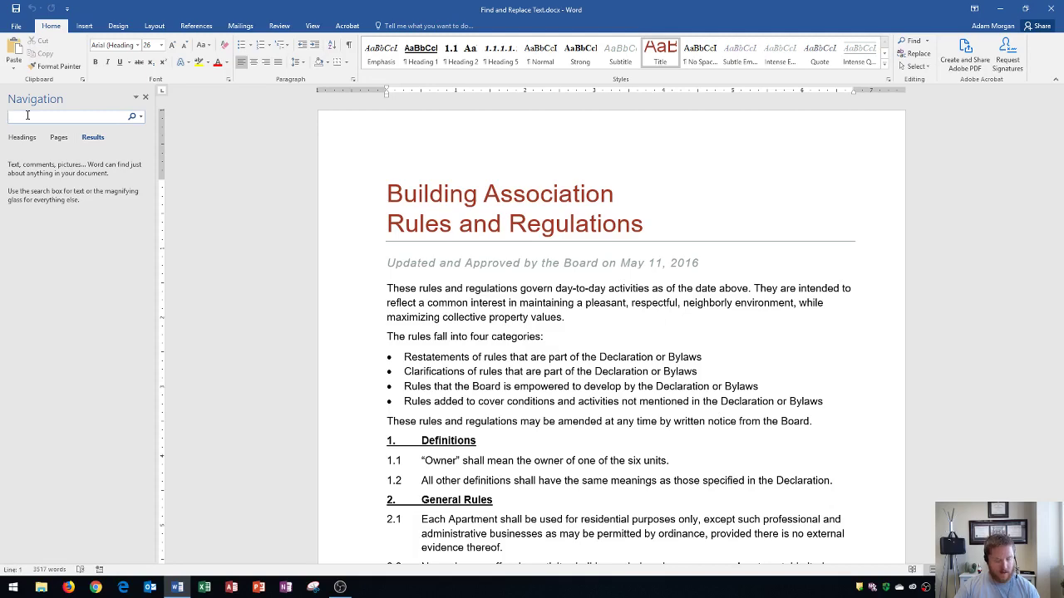
type("Board")
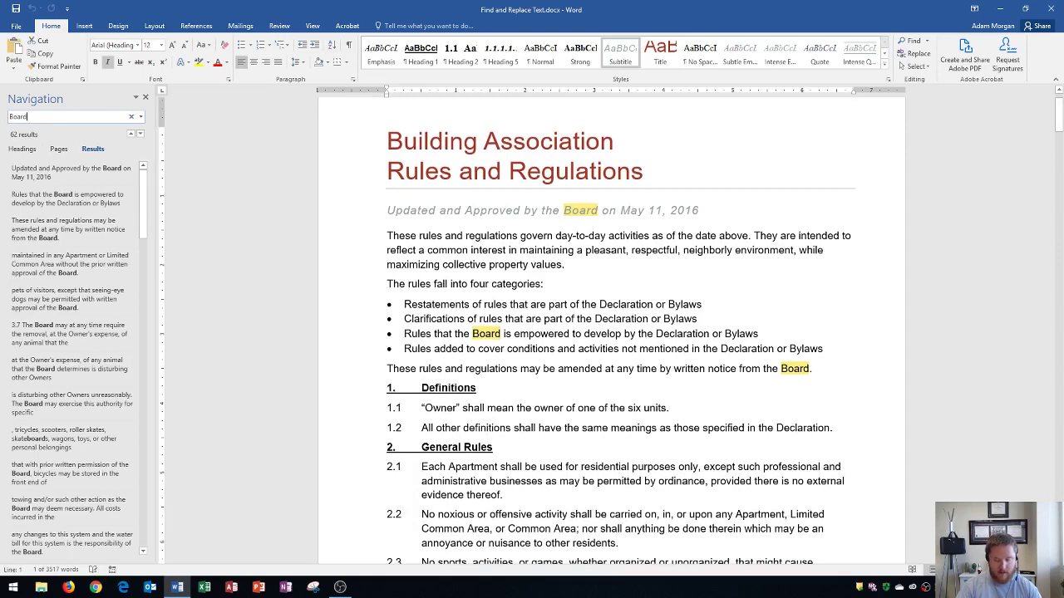
key("Return")
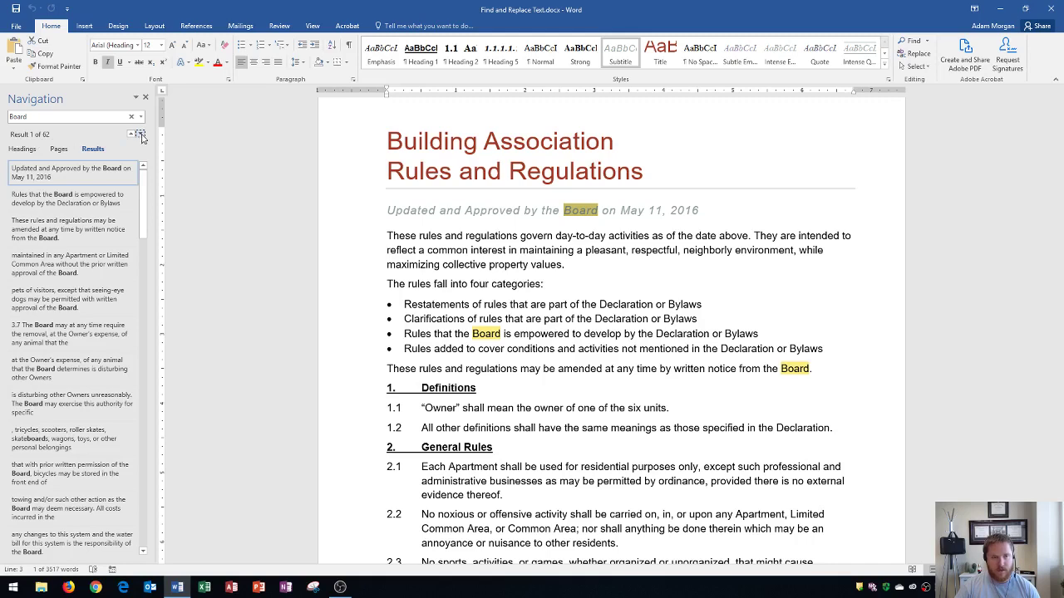
left_click(140, 135)
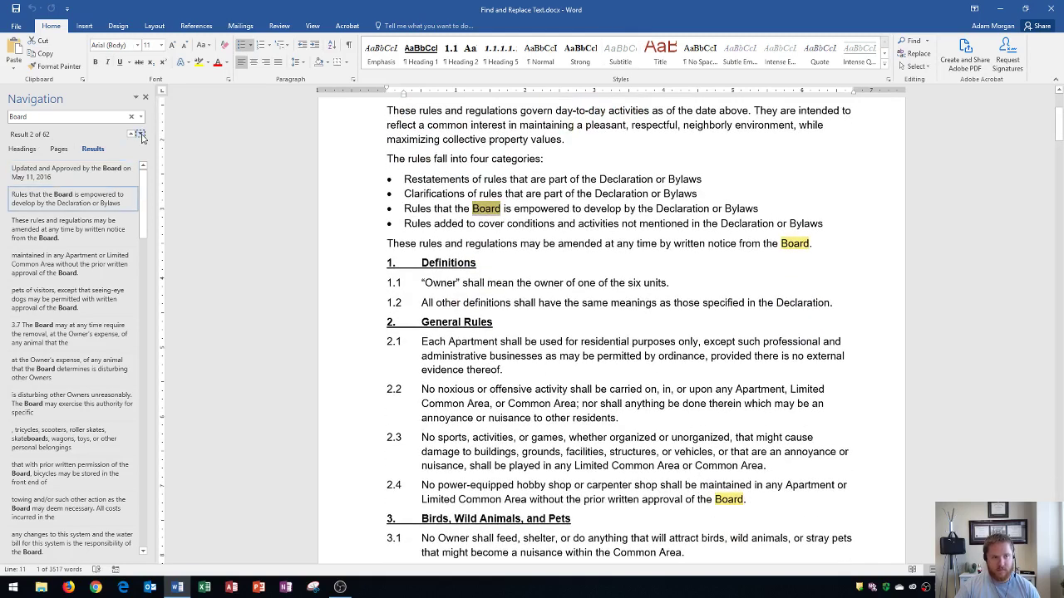
left_click(140, 134)
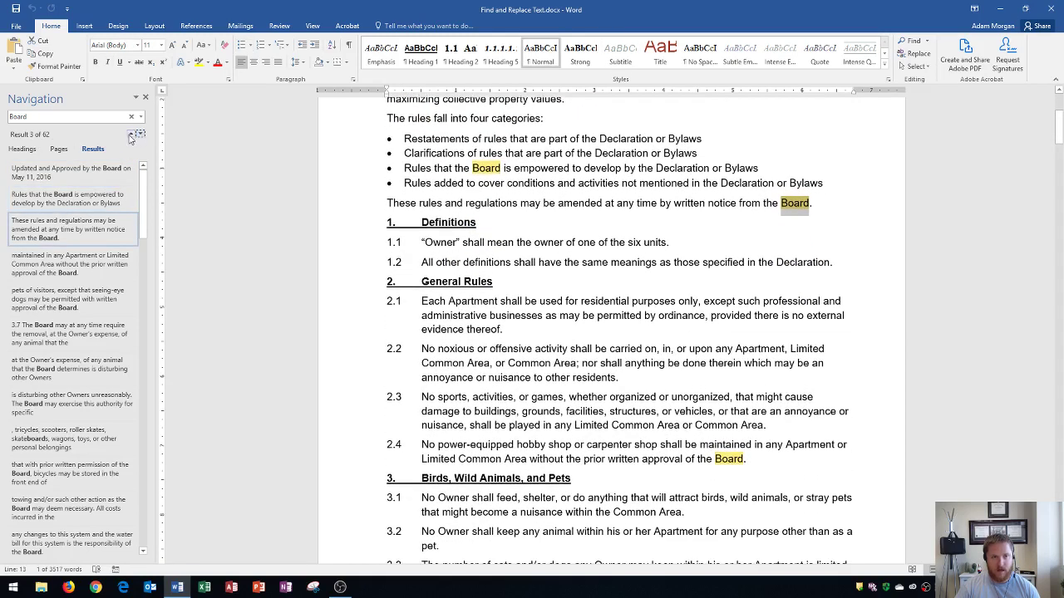
left_click(131, 135)
left_click(130, 135)
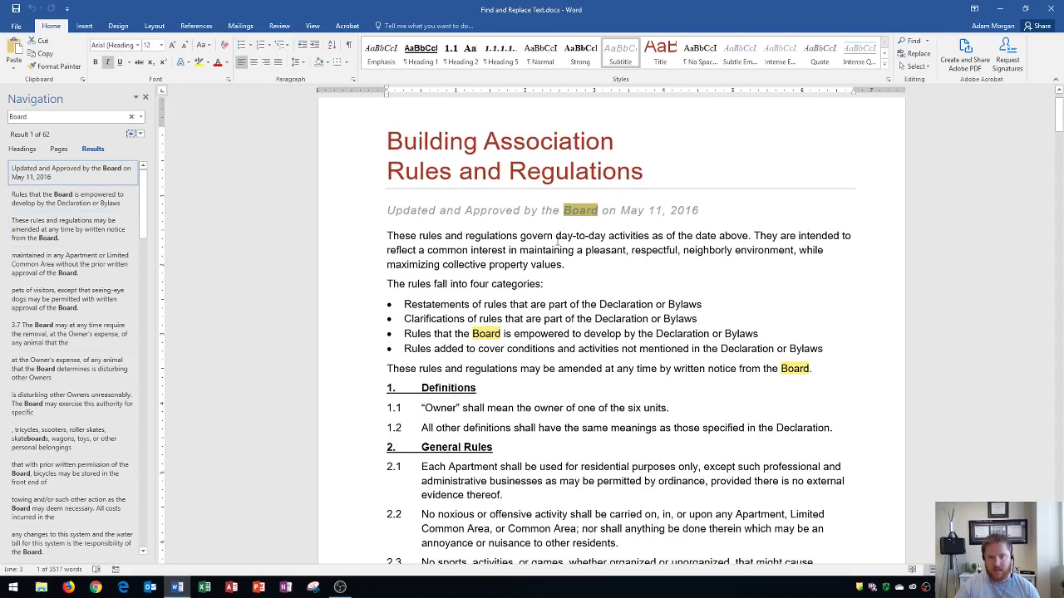
scroll(556, 238, "down", 3)
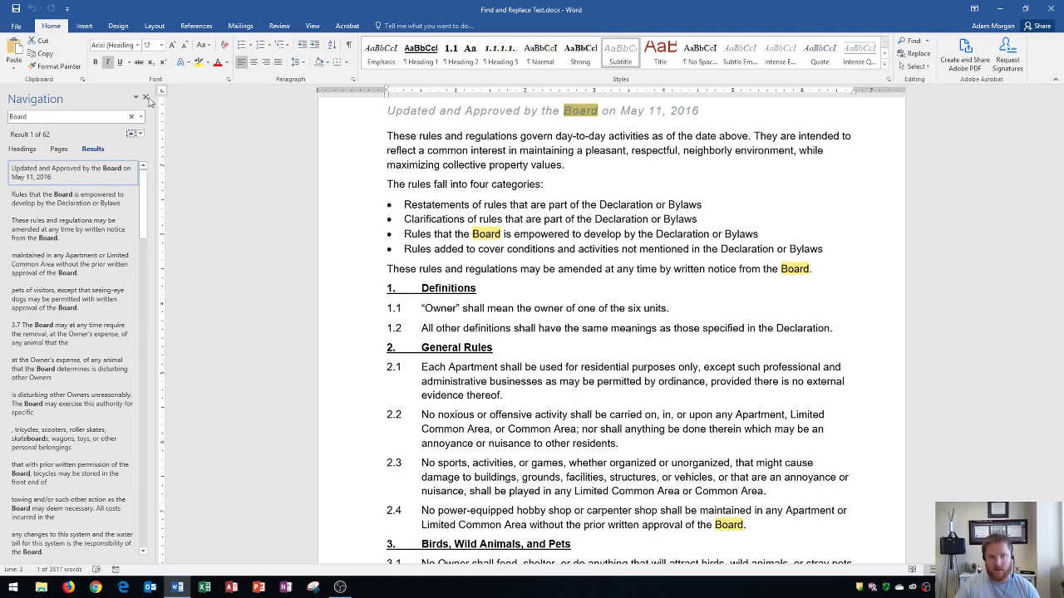
scroll(607, 277, "down", 6)
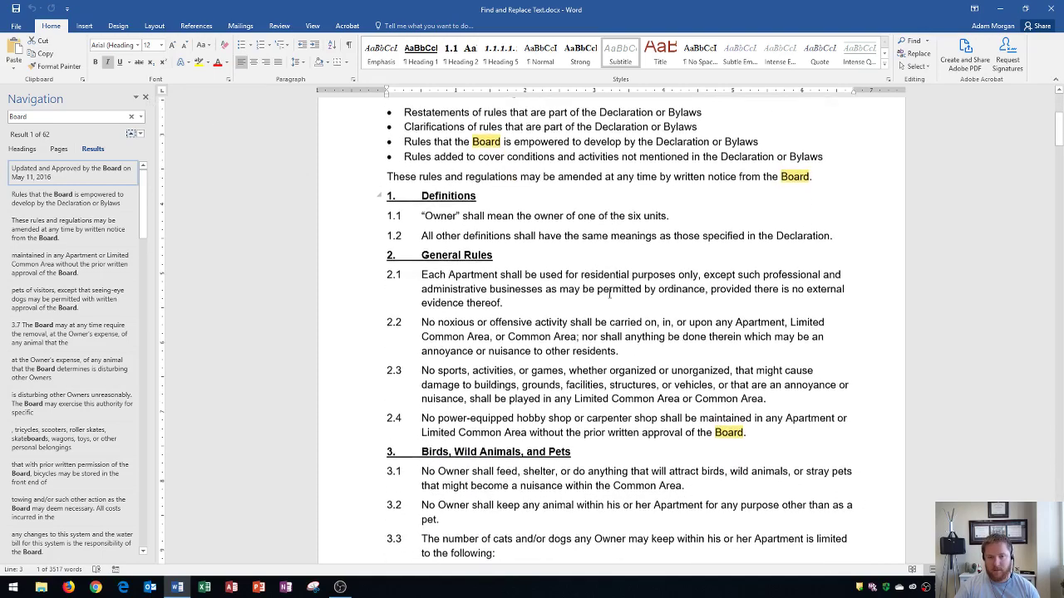
scroll(607, 277, "down", 9)
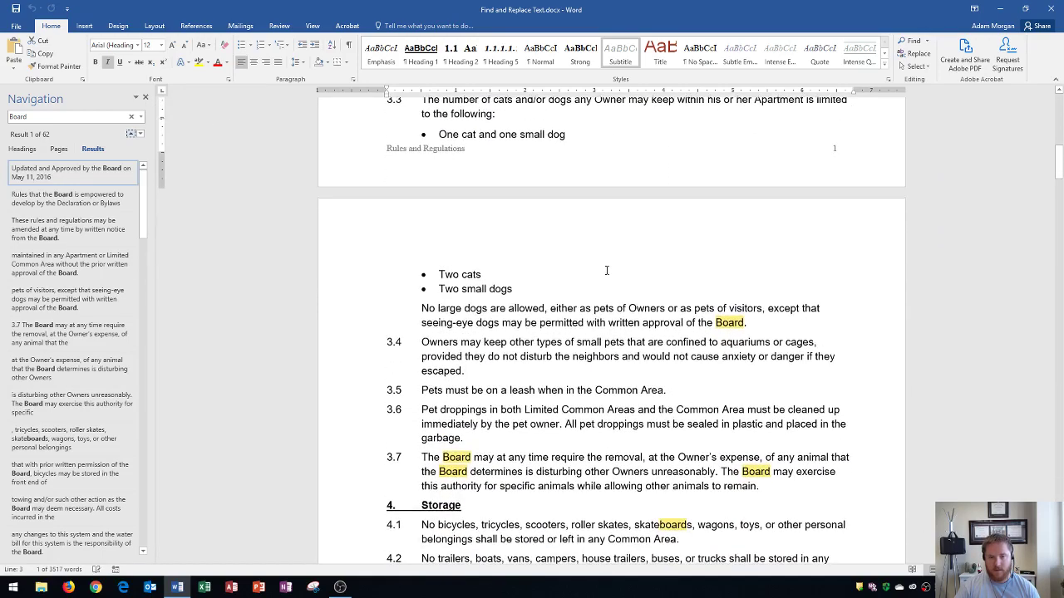
scroll(606, 275, "down", 3)
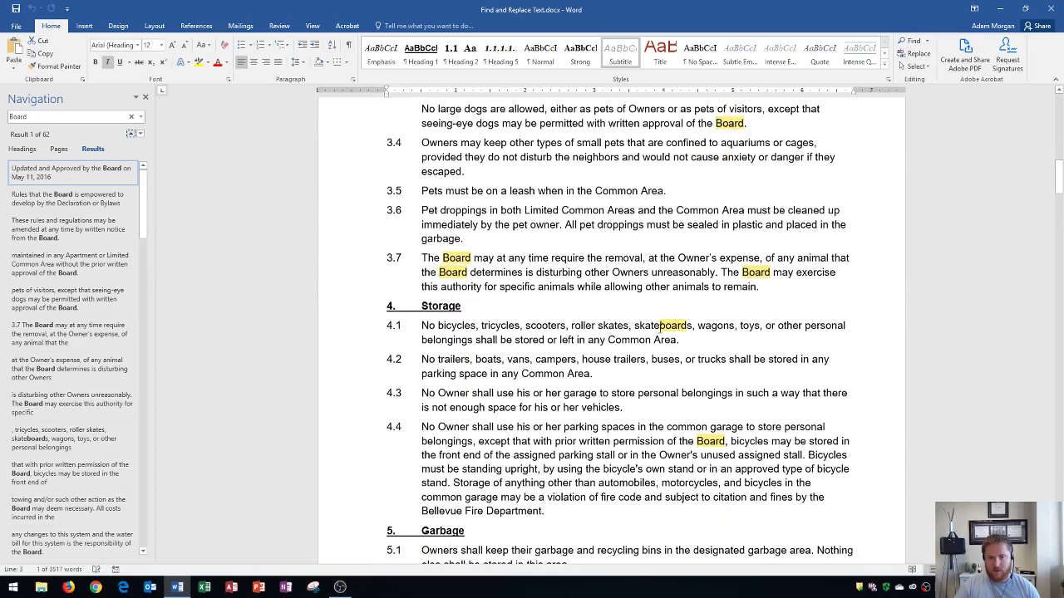
scroll(678, 333, "up", 2)
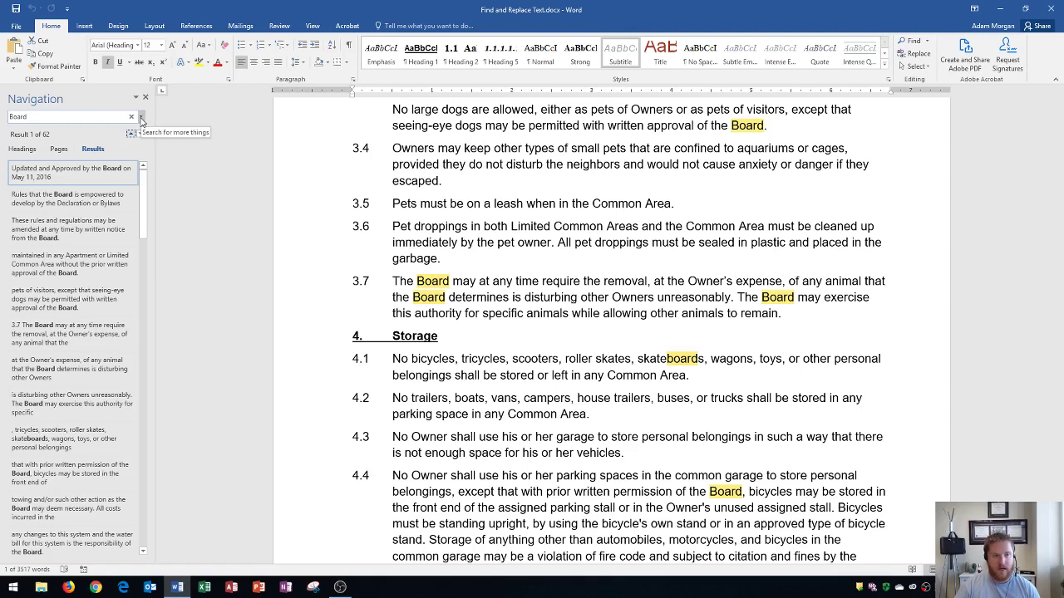
Turn on Match case and Find whole words only in the search options
left_click(140, 118)
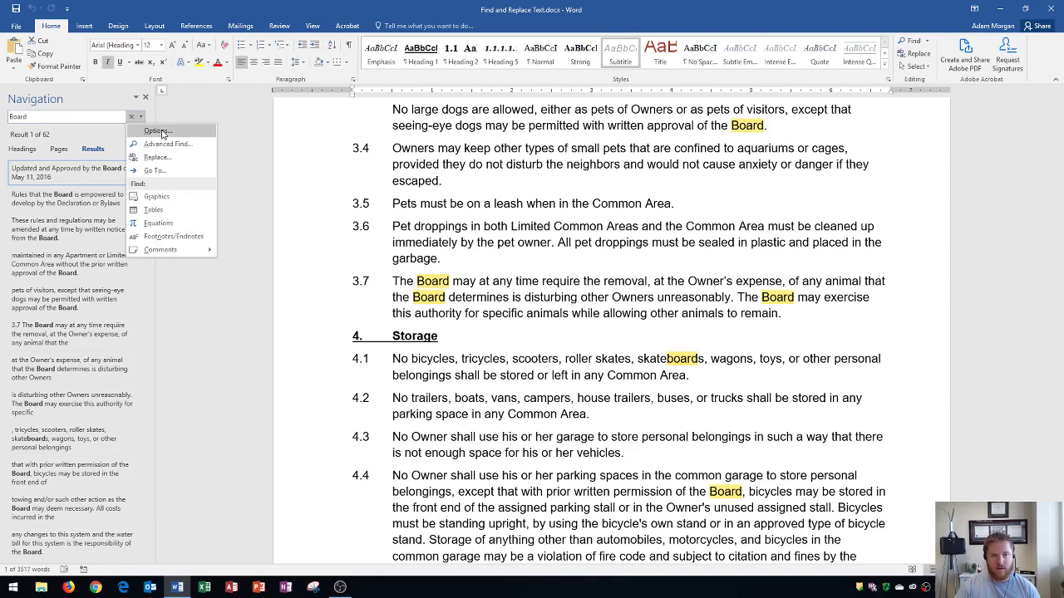
left_click(160, 133)
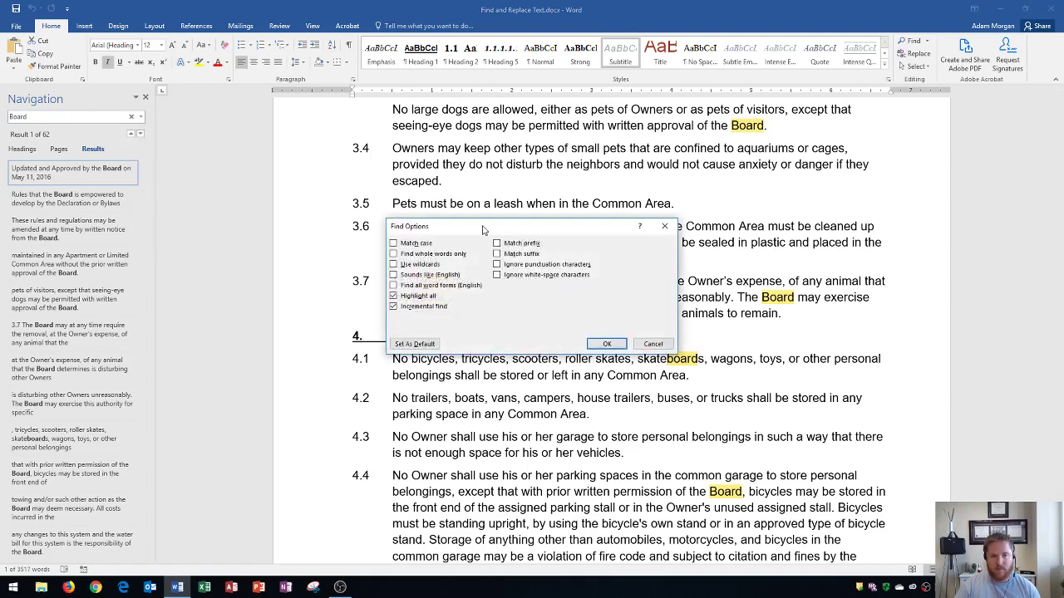
left_click_drag(485, 229, 491, 158)
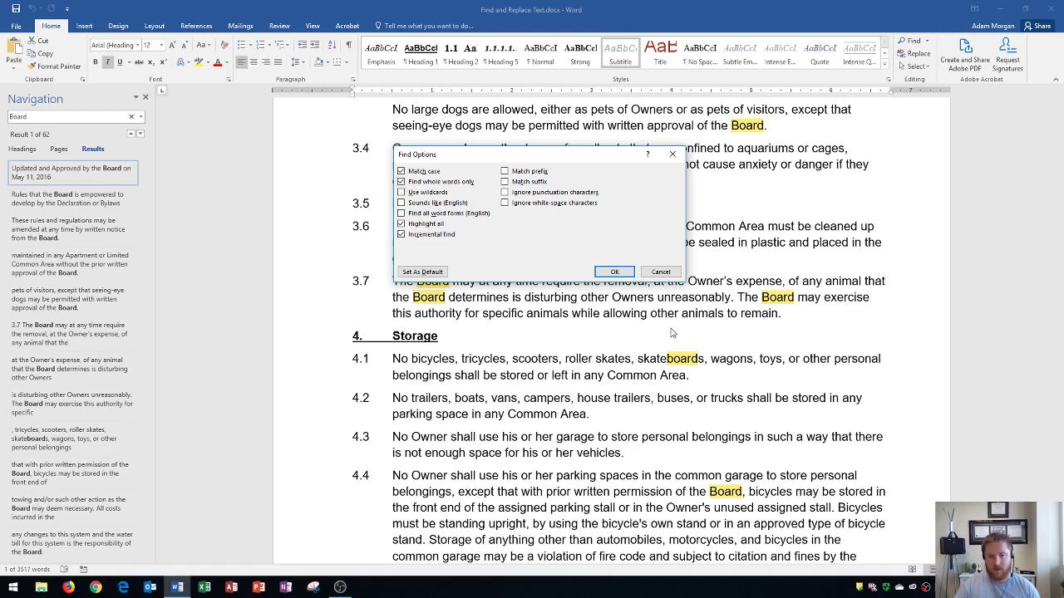
left_click(613, 272)
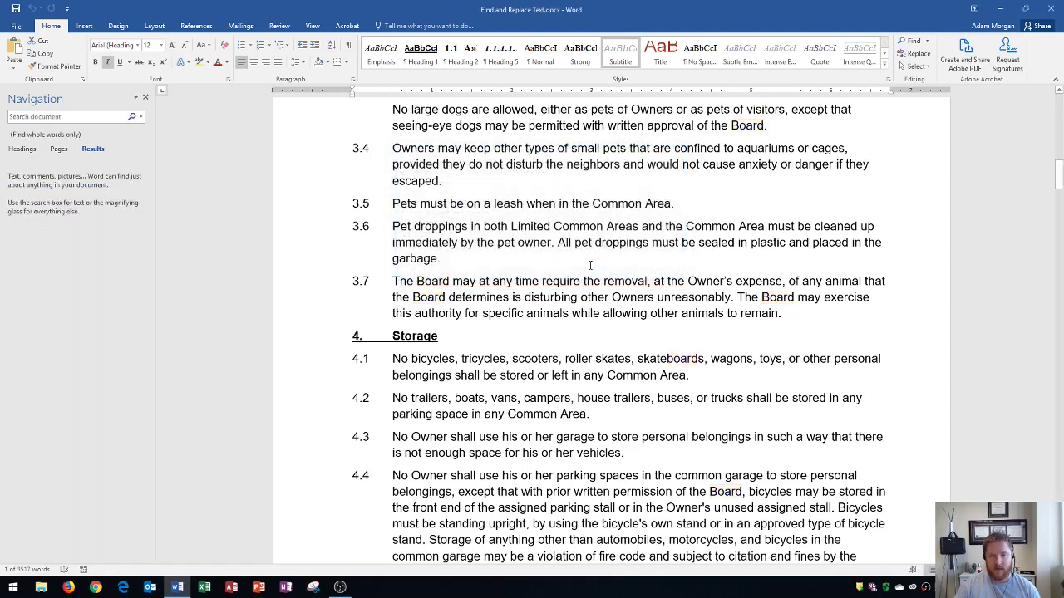
Rerun the 'Board' search for 61 matches, confirming 'skateboards' in rule 4.1 is unhighlighted
left_click(67, 118)
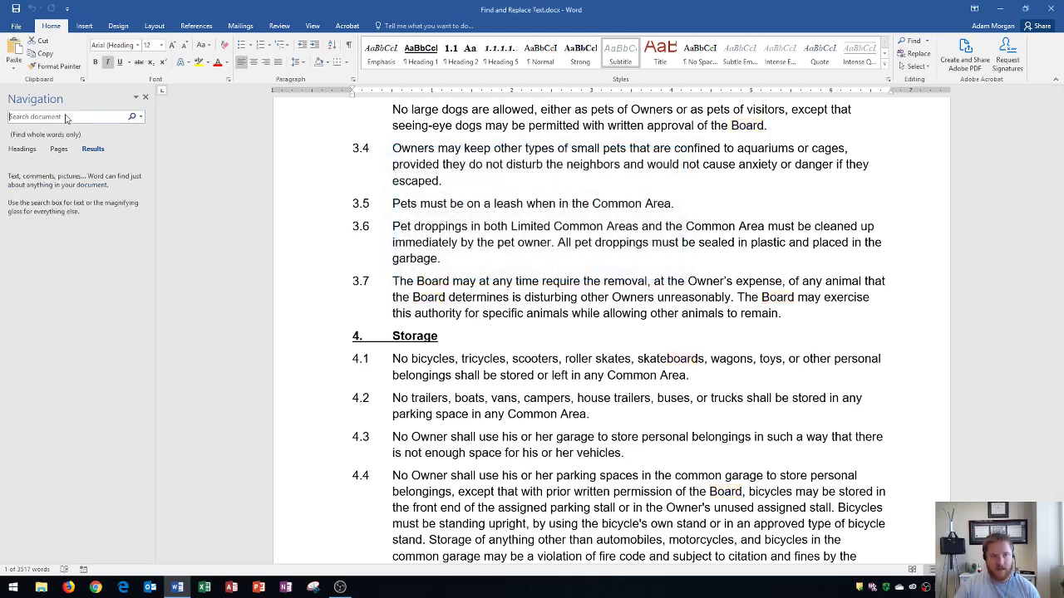
type("Ba")
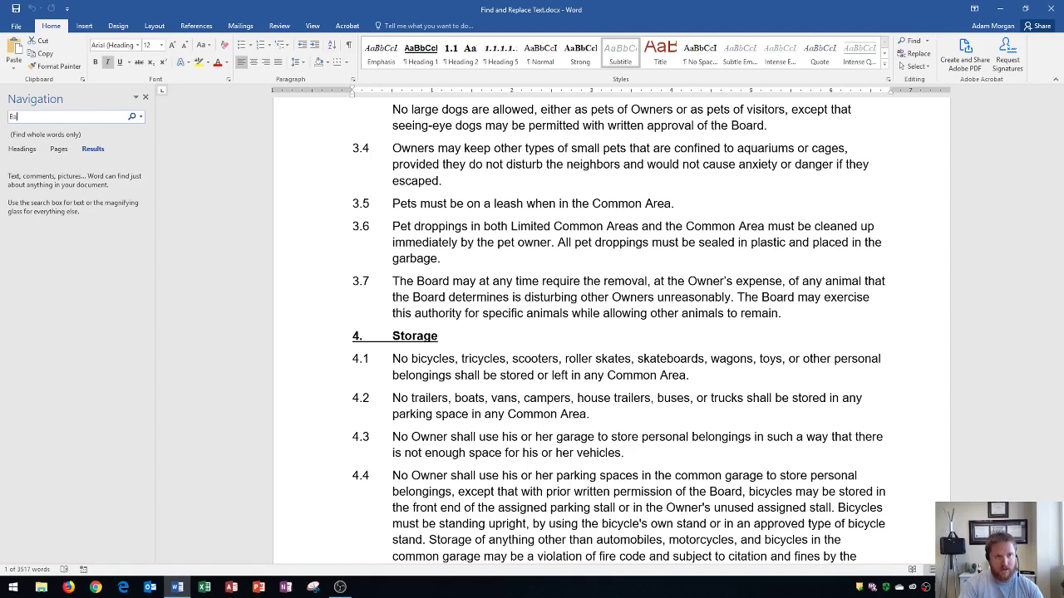
key("BackSpace")
type("oard")
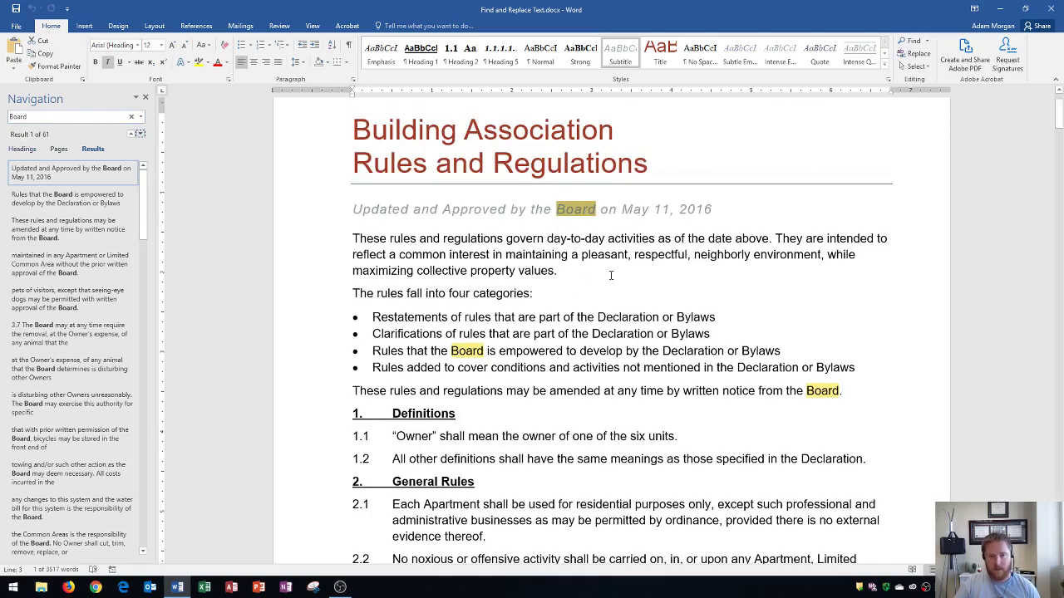
scroll(615, 283, "down", 5)
scroll(619, 279, "down", 12)
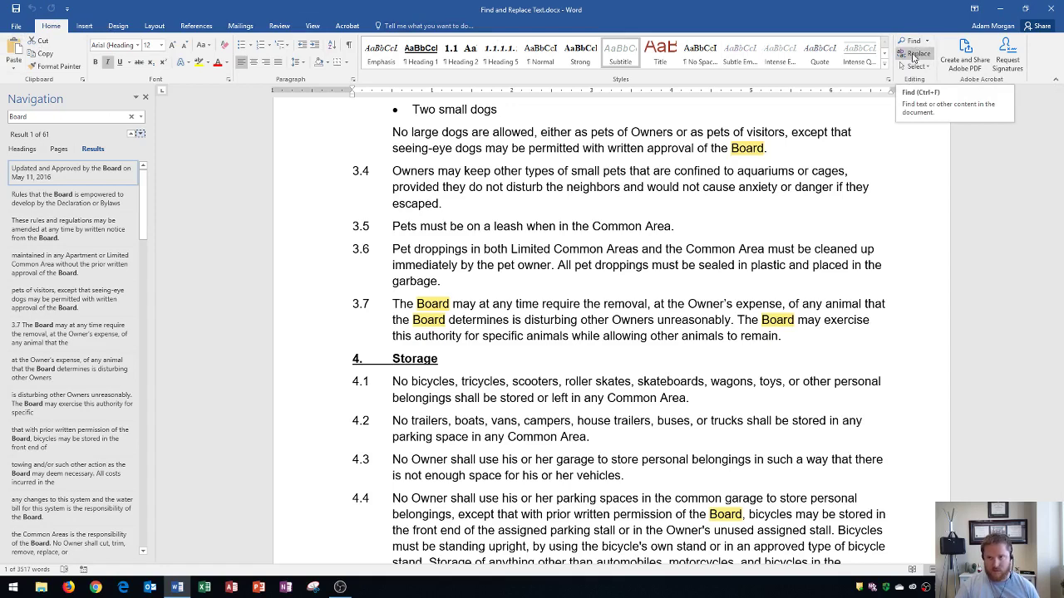
Bring up Find and Replace for 'Board' and expand its full Search Options
left_click(914, 53)
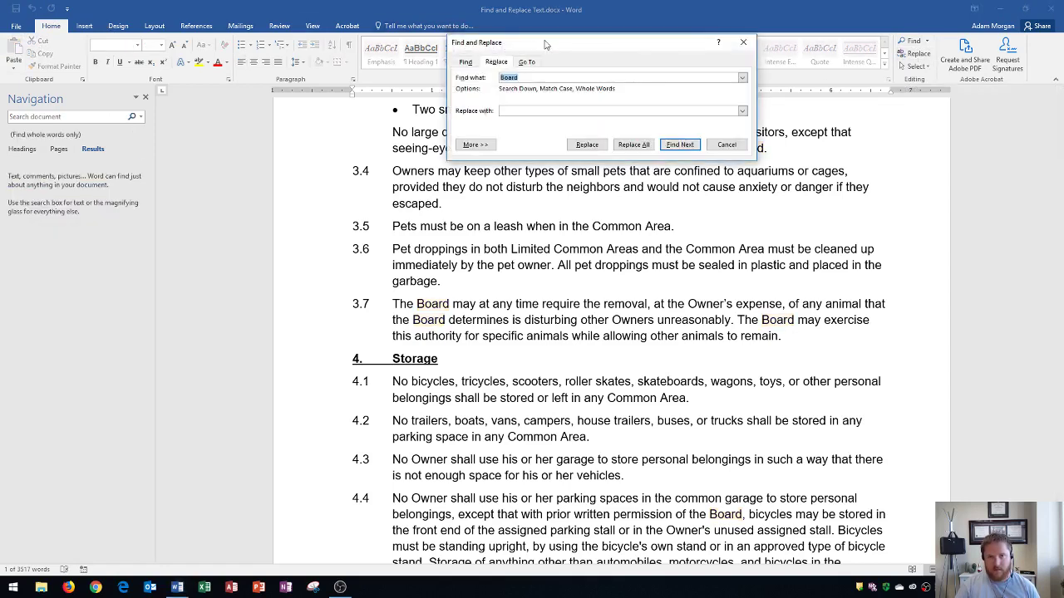
left_click_drag(547, 45, 536, 138)
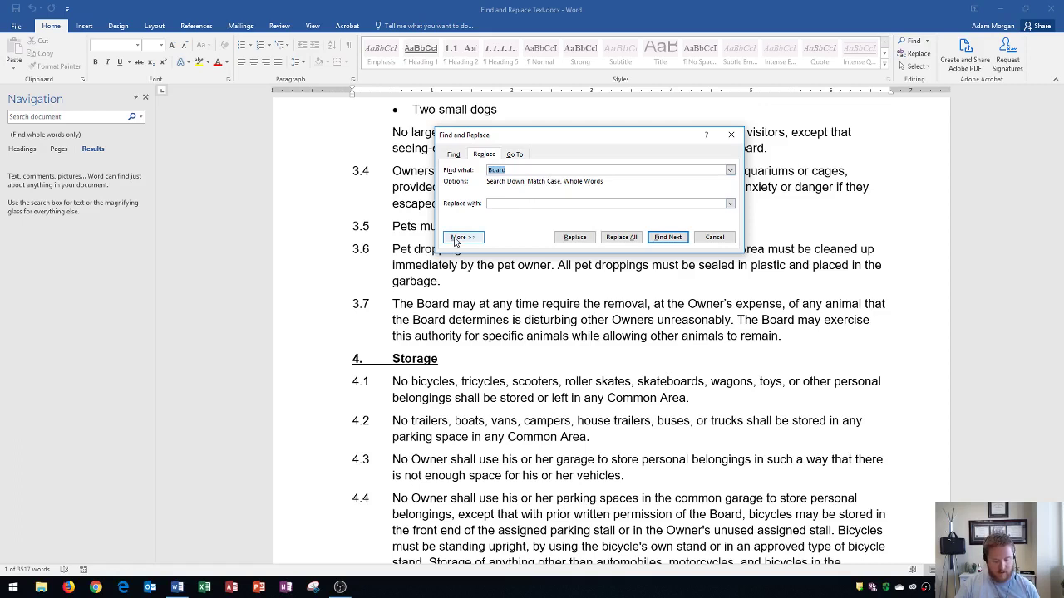
left_click(462, 238)
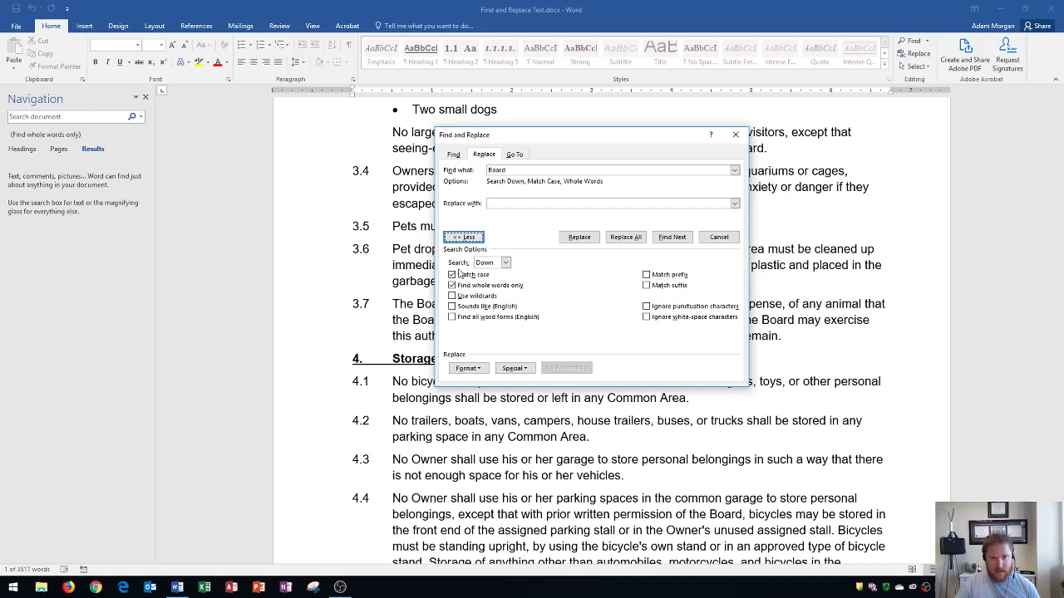
Limit matching to whole words and find the next 'Board' searching down
left_click(452, 285)
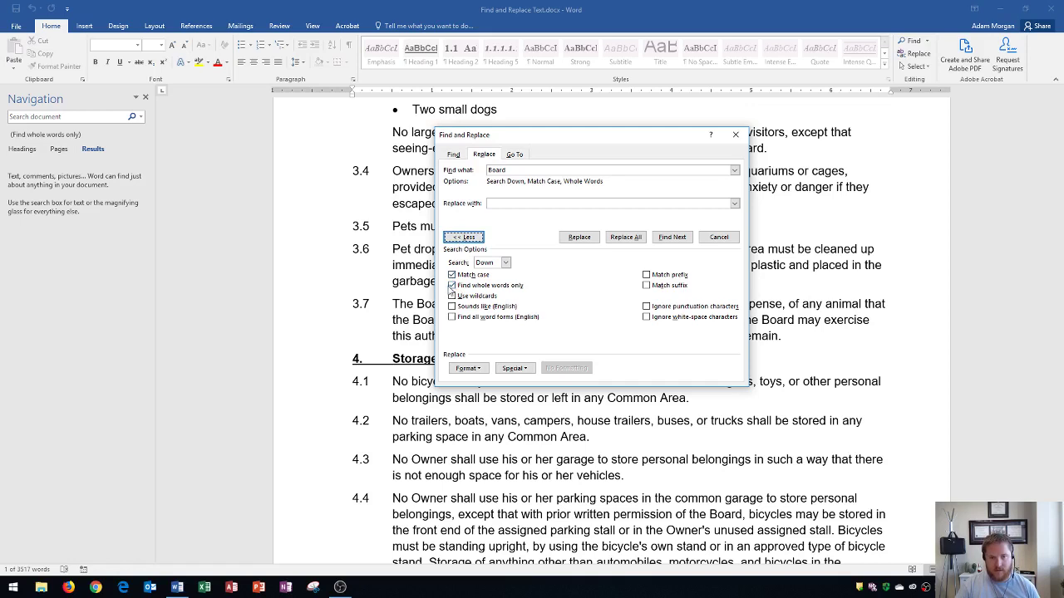
left_click(493, 264)
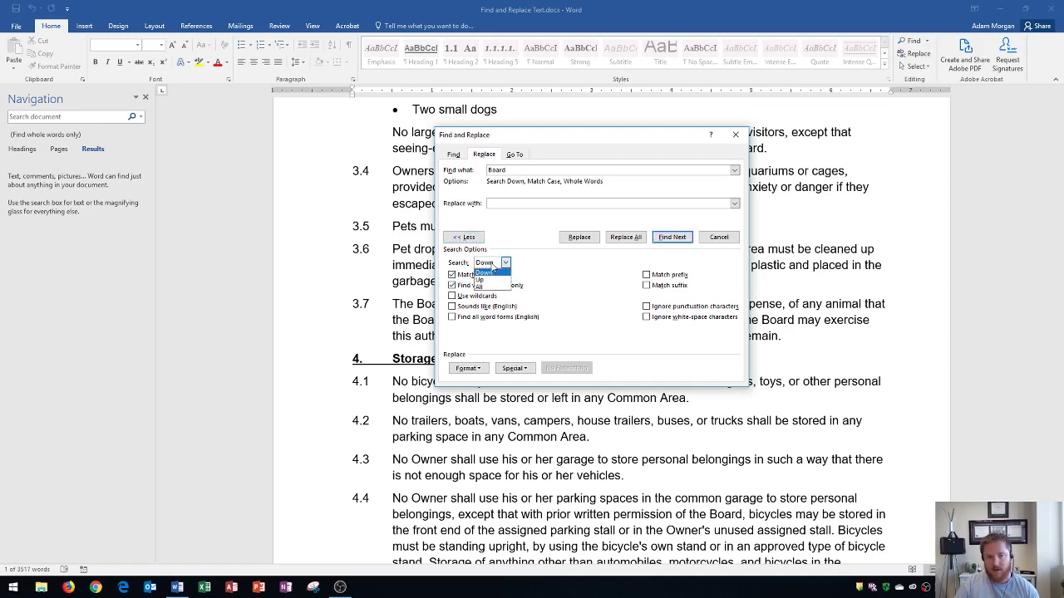
left_click(493, 271)
left_click_drag(593, 141, 433, 122)
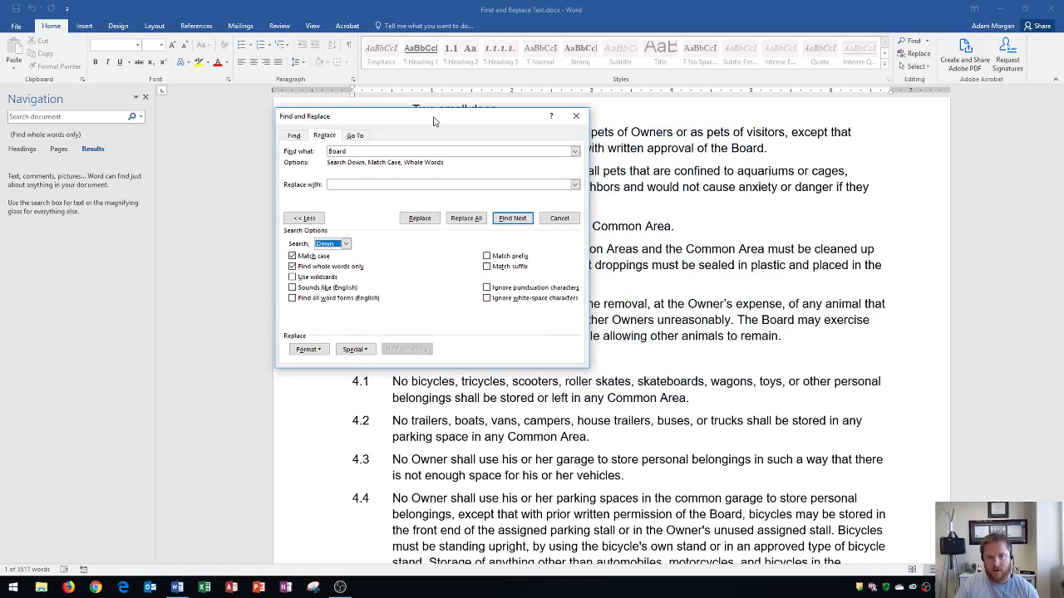
left_click(511, 219)
left_click_drag(464, 127, 769, 155)
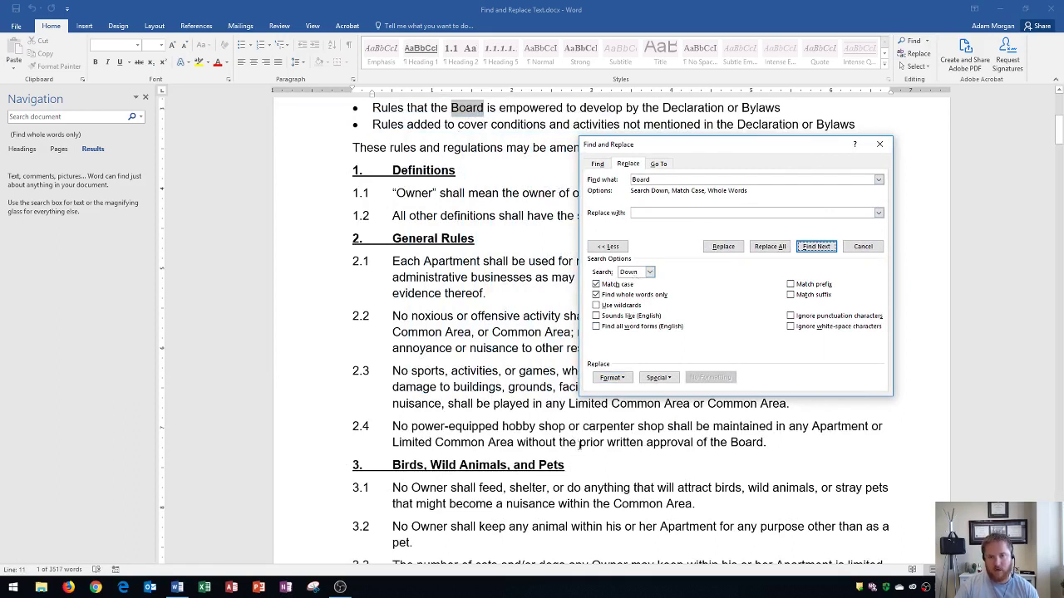
Change the search direction to All so the whole document is covered
left_click(644, 273)
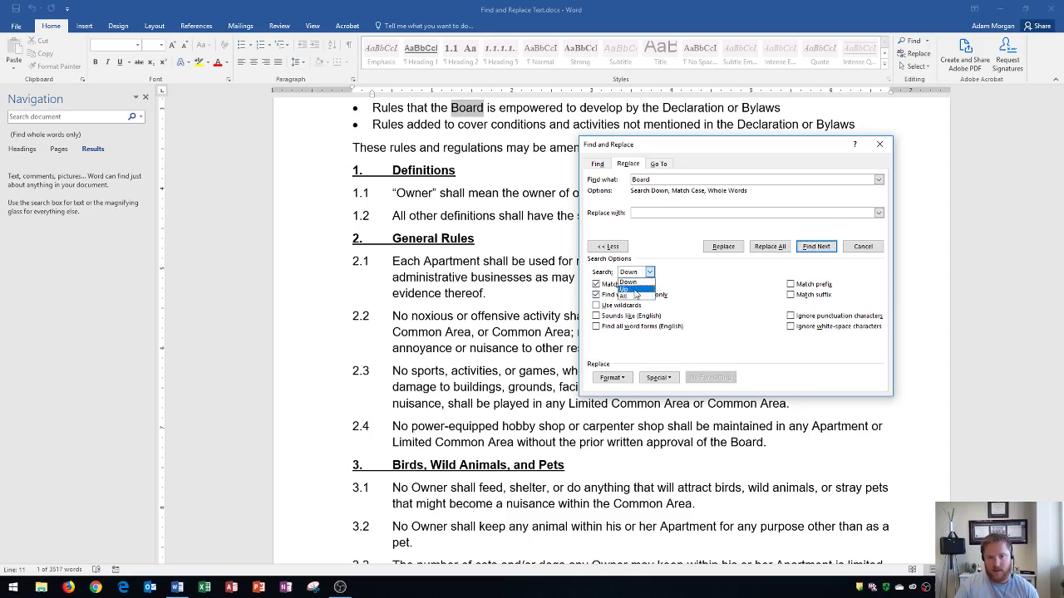
left_click(636, 290)
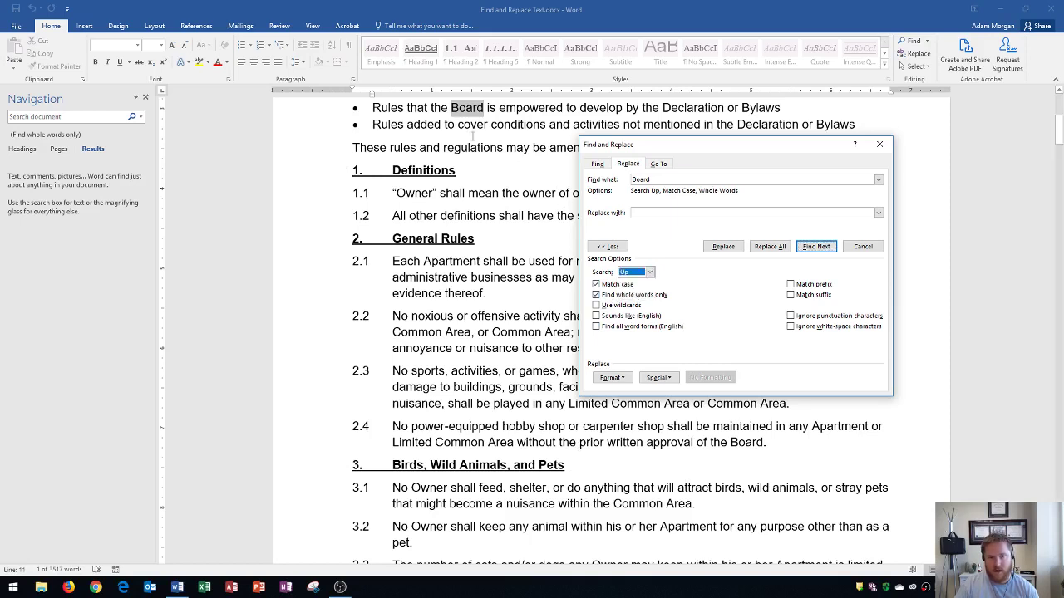
left_click(640, 275)
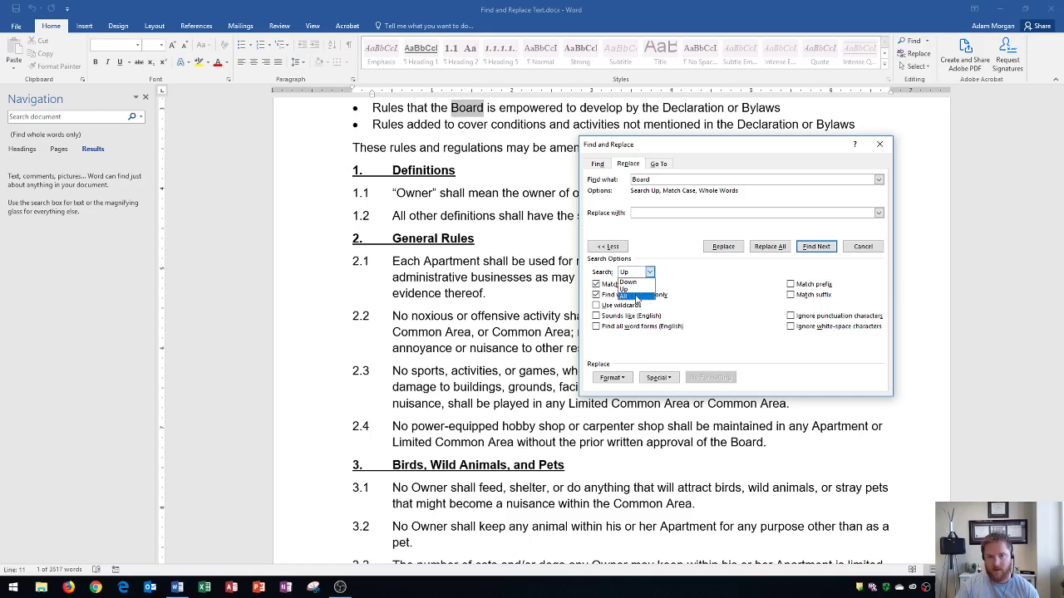
left_click(637, 297)
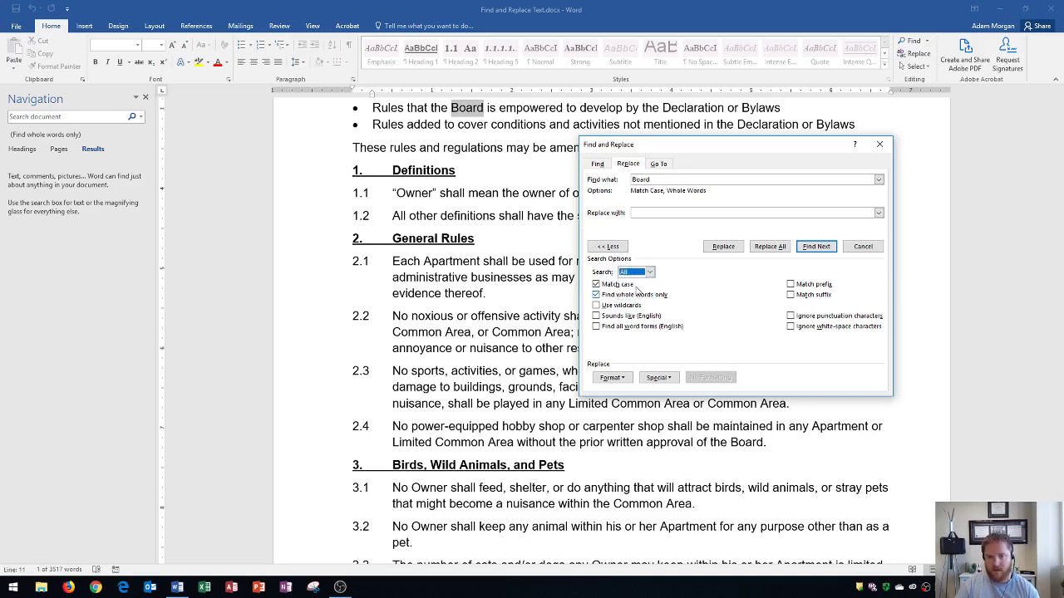
left_click(657, 212)
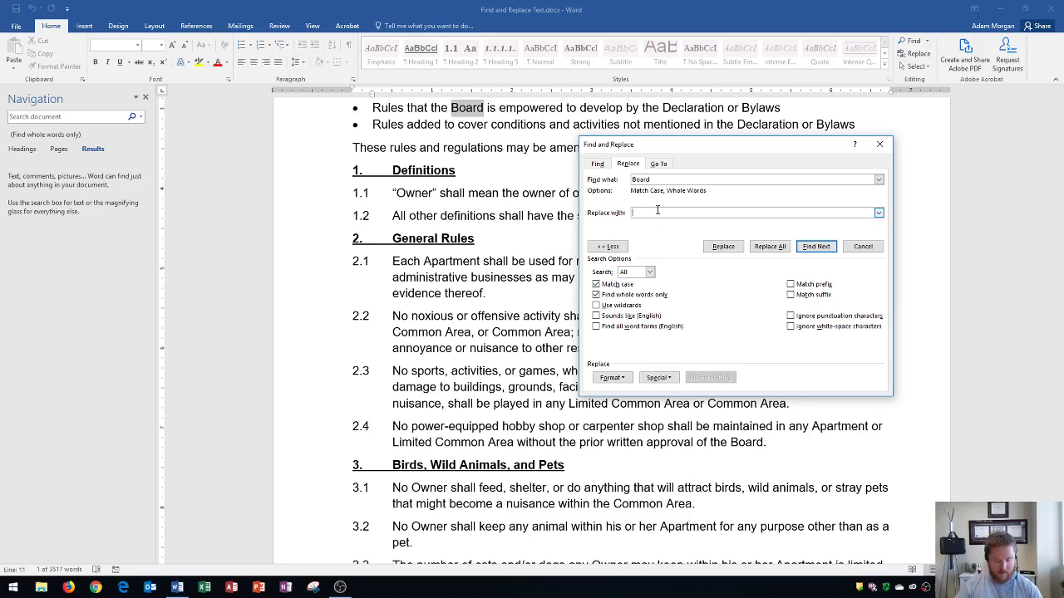
Replace every 'Board' with 'Association Board', making 61 replacements
left_click(653, 180)
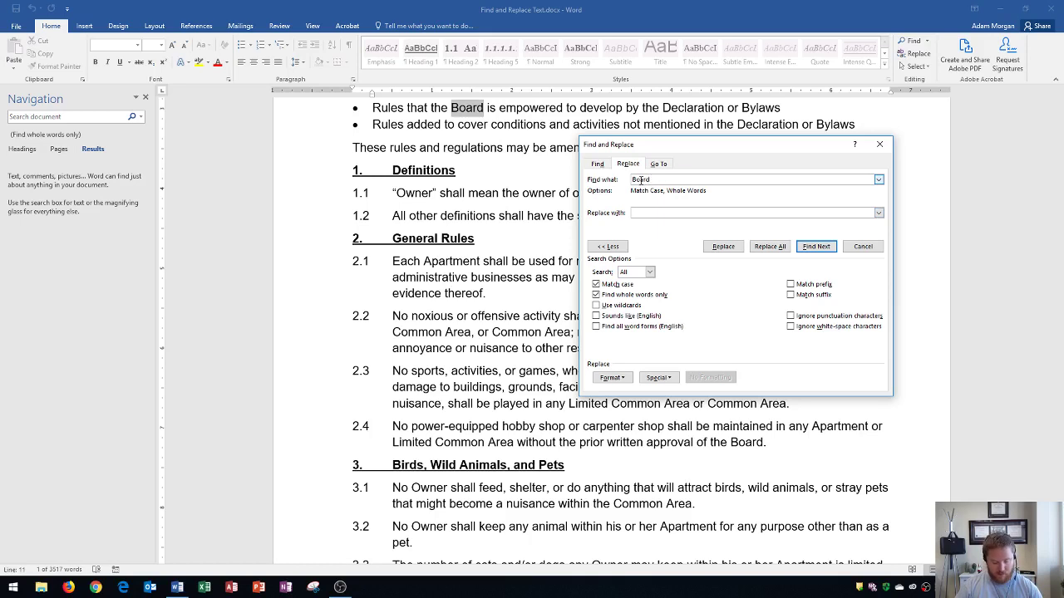
left_click(658, 212)
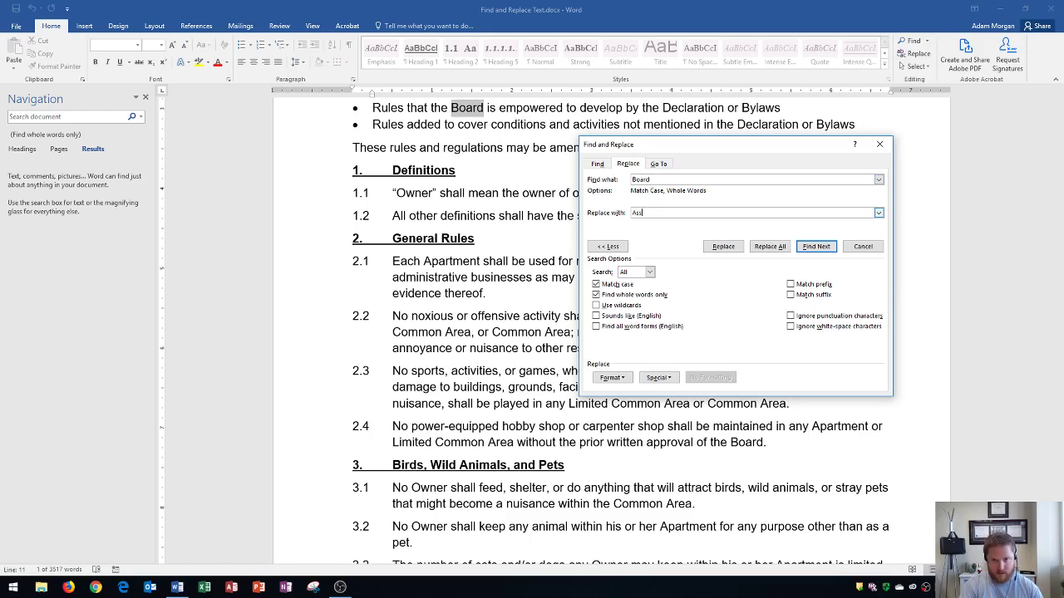
type("Association Board")
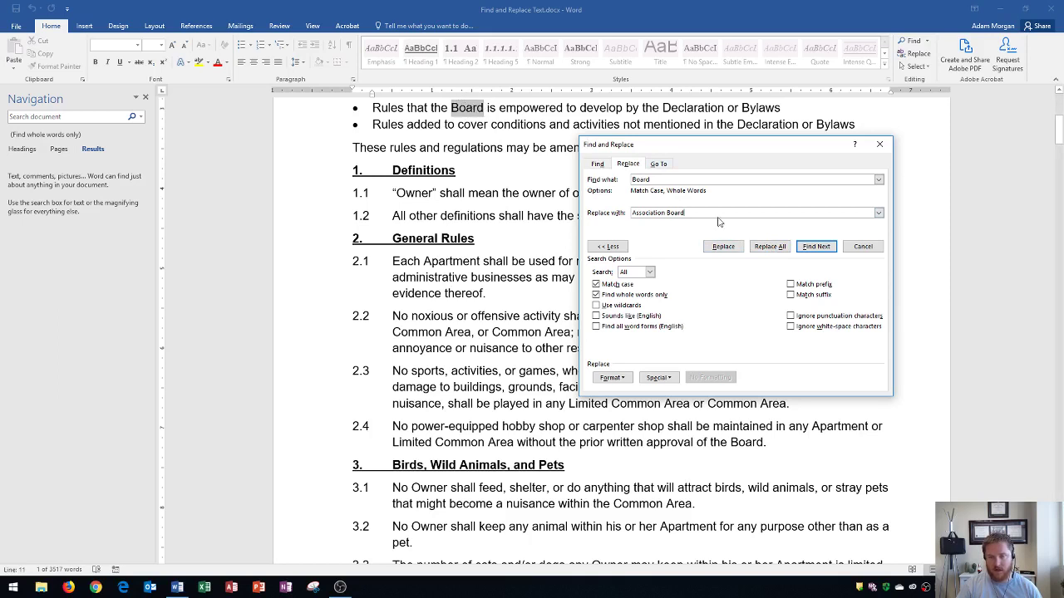
left_click(773, 247)
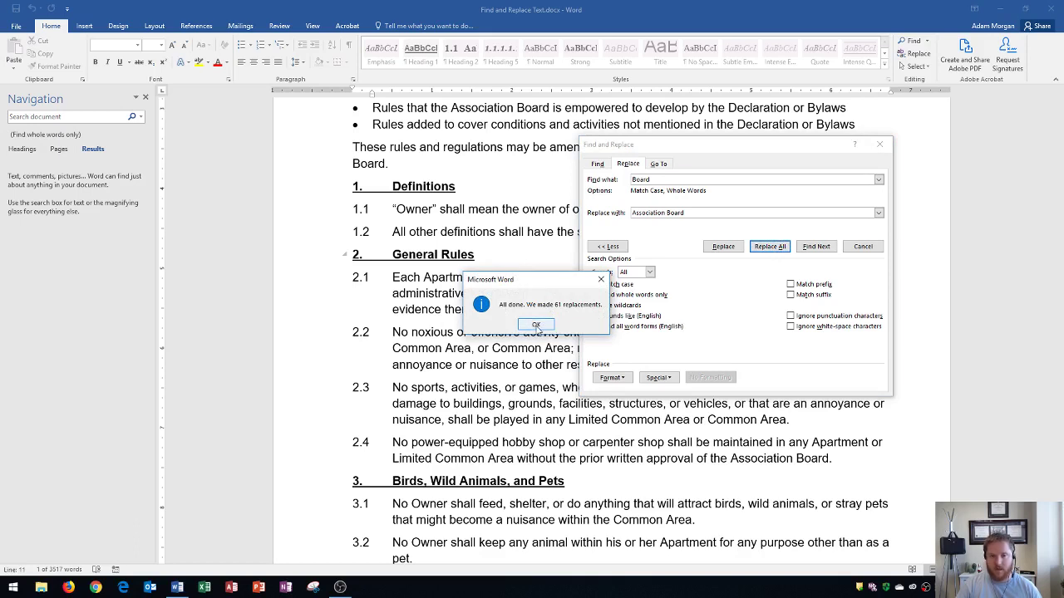
Dismiss the 61-replacements message, collapse the options and close Find and Replace
left_click(537, 327)
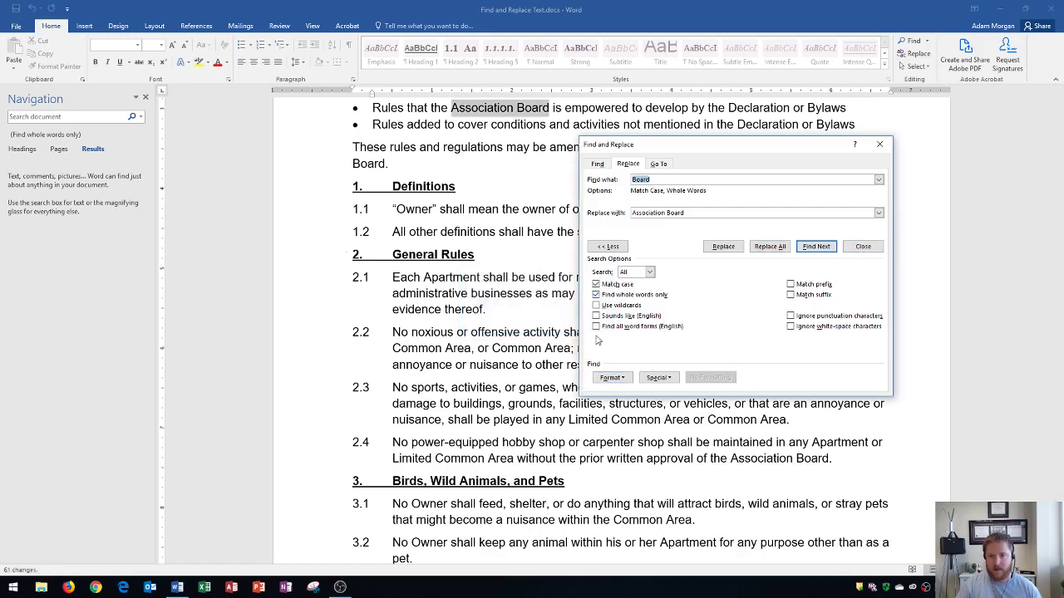
left_click(606, 247)
left_click(858, 246)
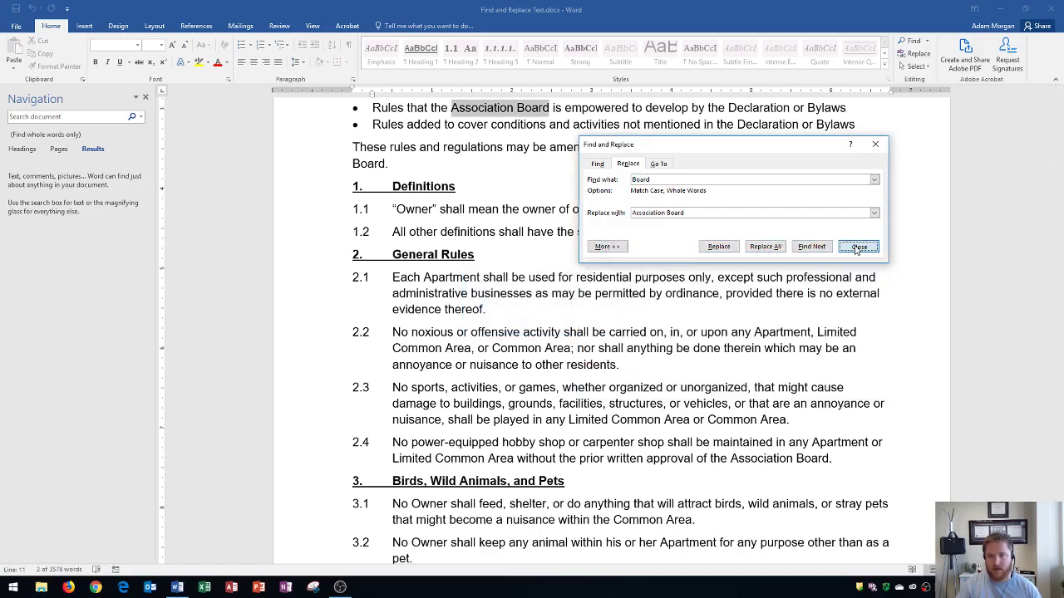
Check 'Association Board' at the top, in the intro paragraph and the third bullet
scroll(499, 330, "up", 5)
scroll(499, 330, "up", 2)
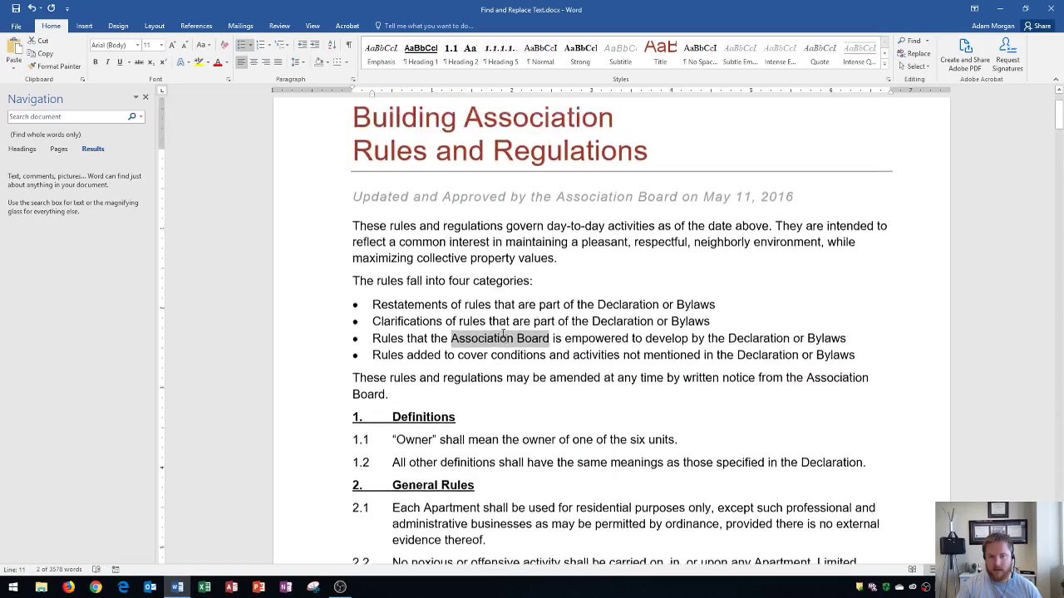
left_click(486, 378)
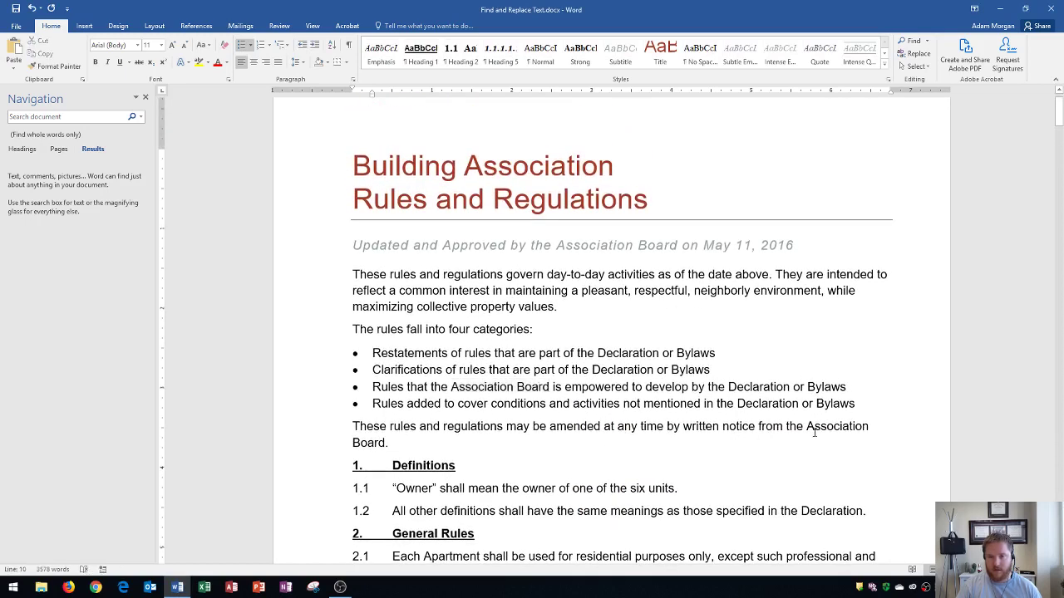
left_click_drag(806, 426, 825, 443)
left_click(693, 438)
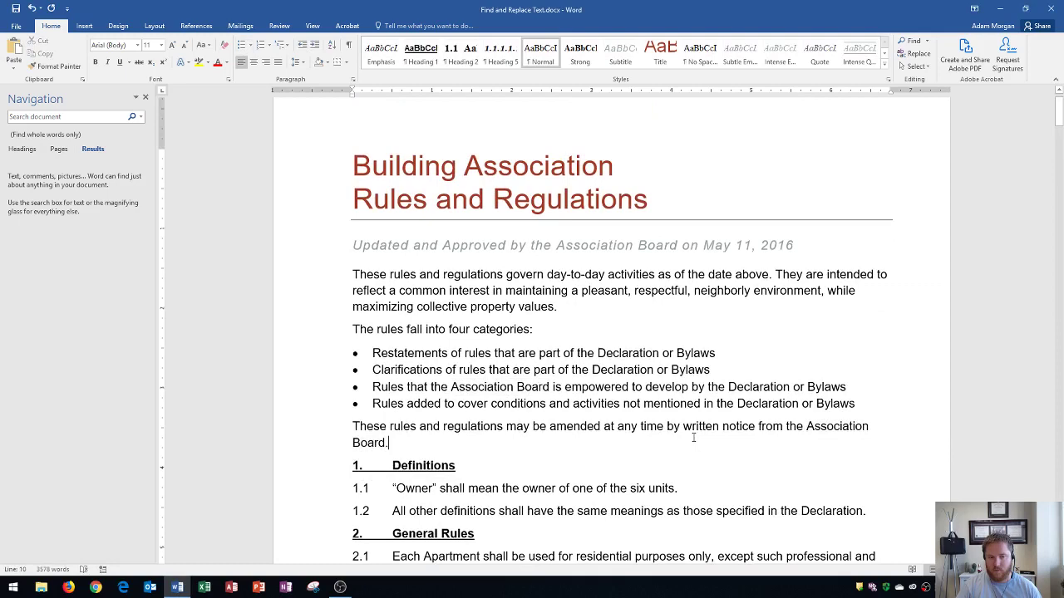
left_click(520, 388)
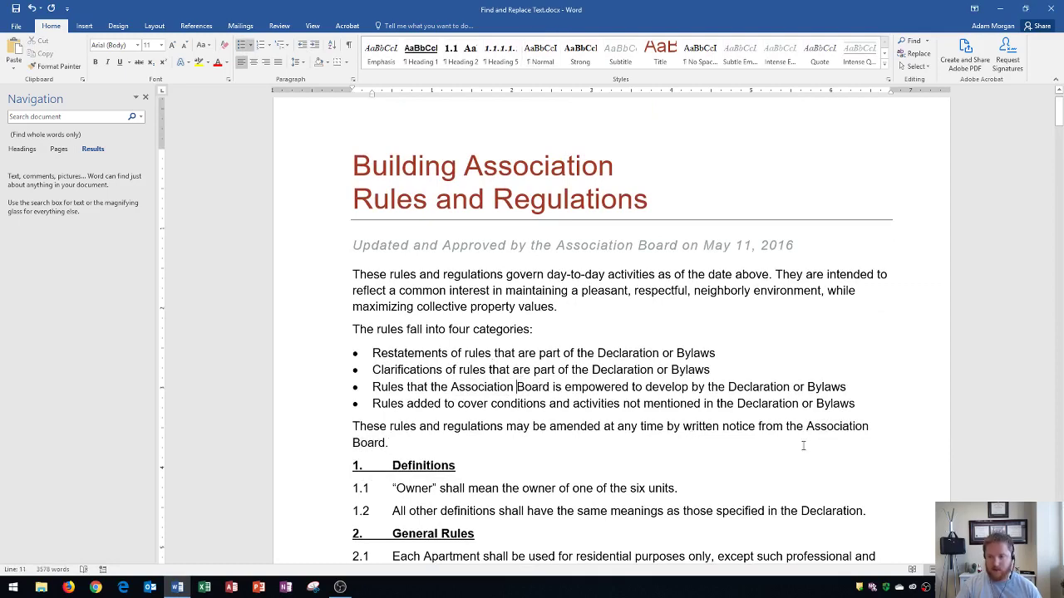